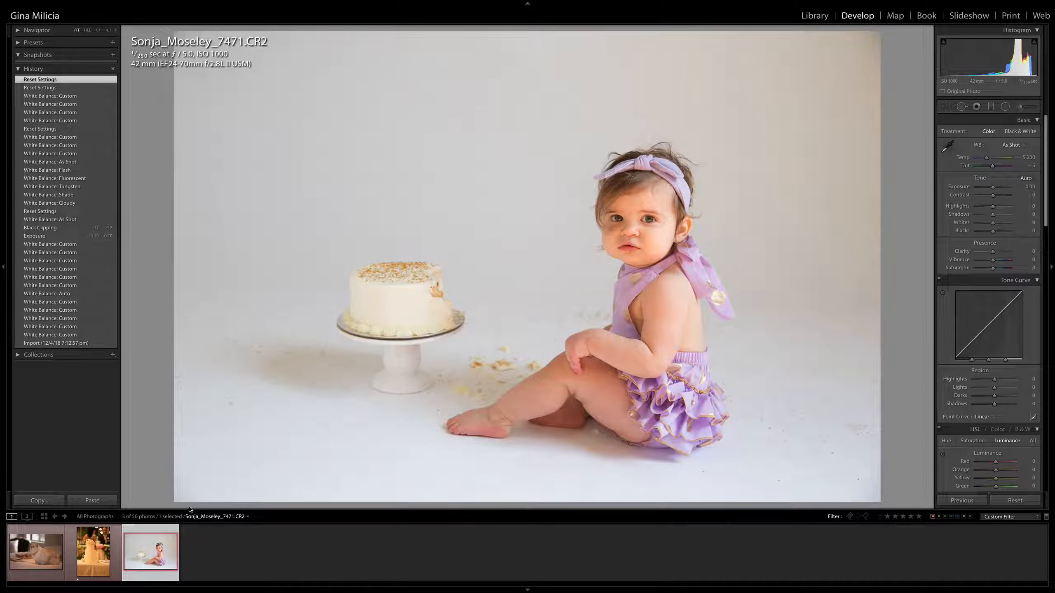
Open the cat photo, set its white balance from the grey cushion behind the cat's back, and compare it with the original.
click(40, 580)
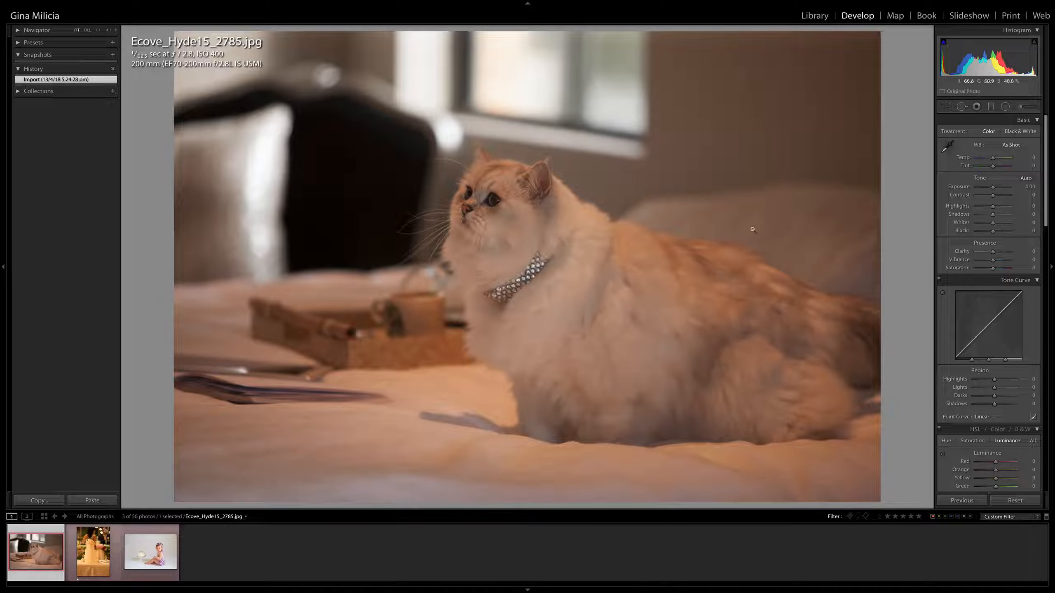
click(950, 144)
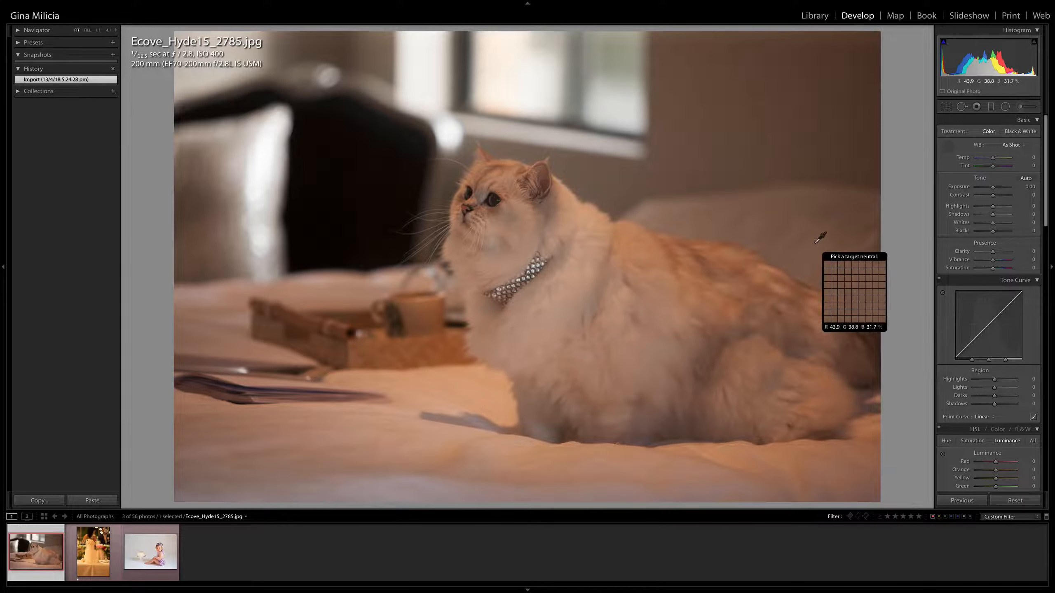
click(815, 243)
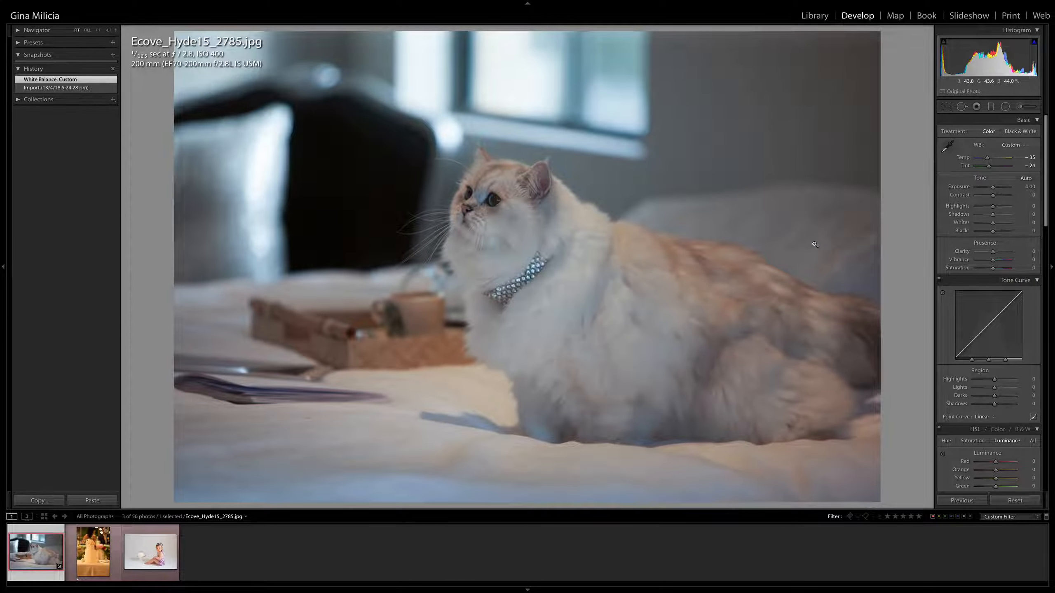
key(backslash)
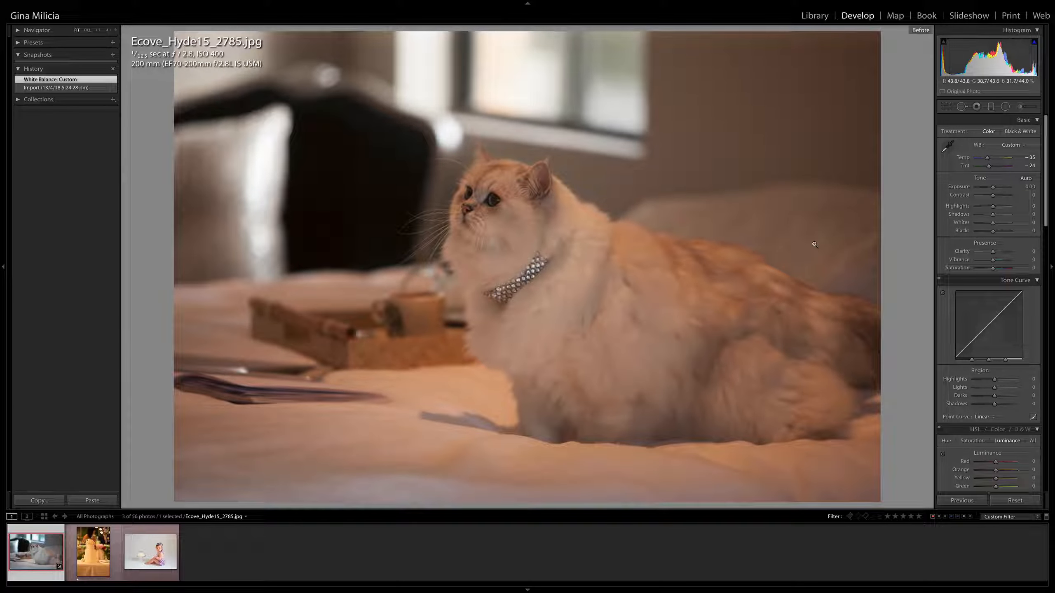
key(backslash)
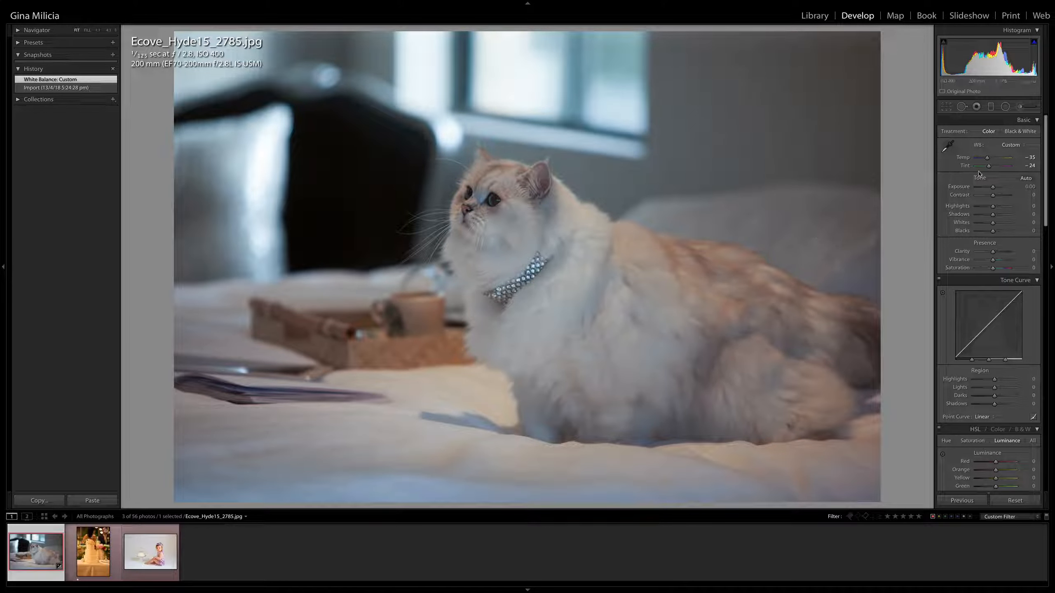
Return the cat photo's white balance to As Shot and resample the neutral from the upper part of the grey cushion.
click(1011, 145)
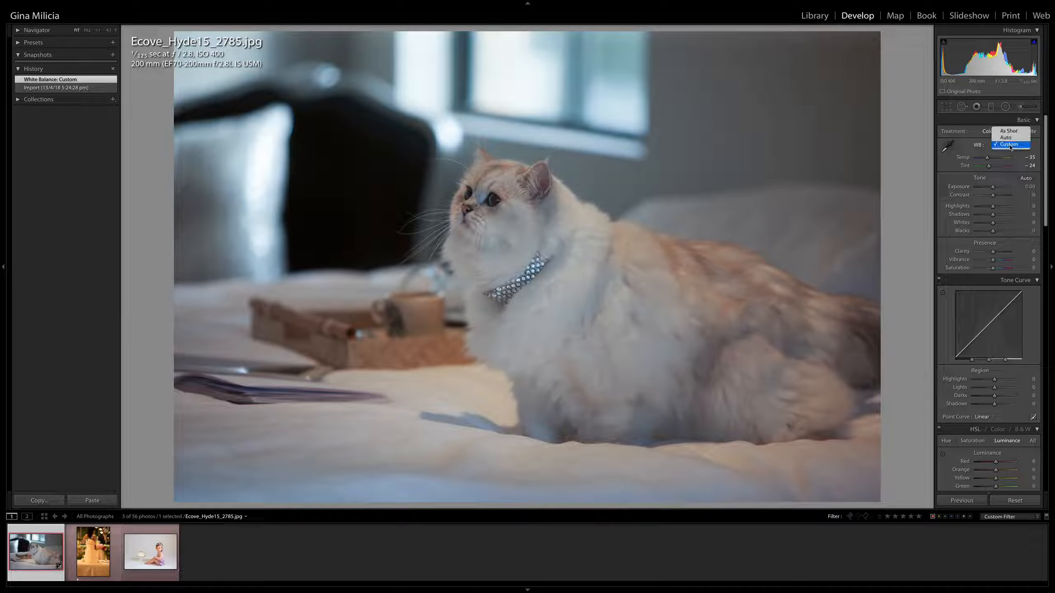
click(1008, 132)
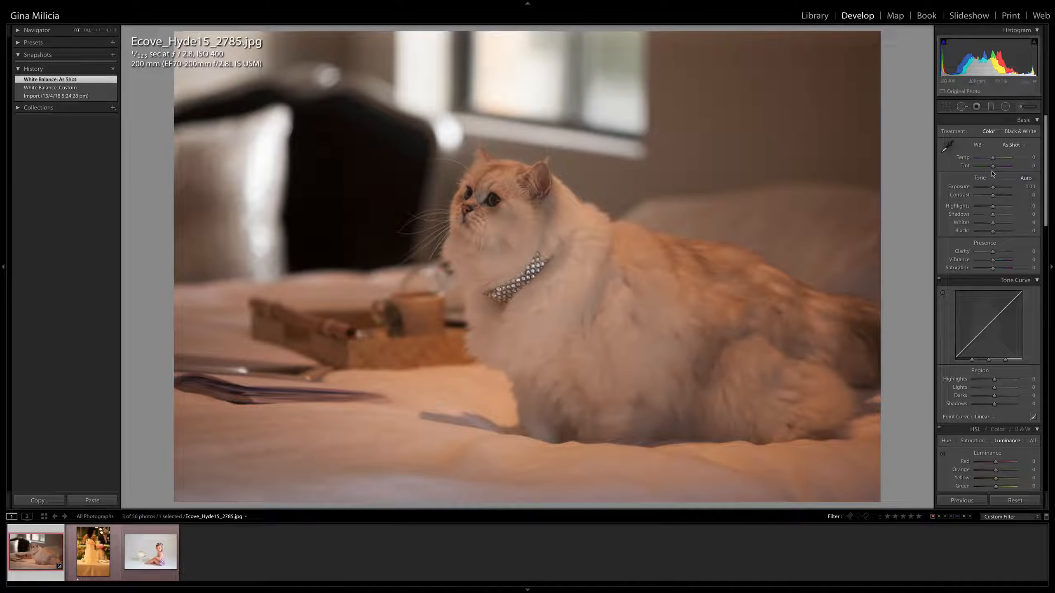
click(948, 147)
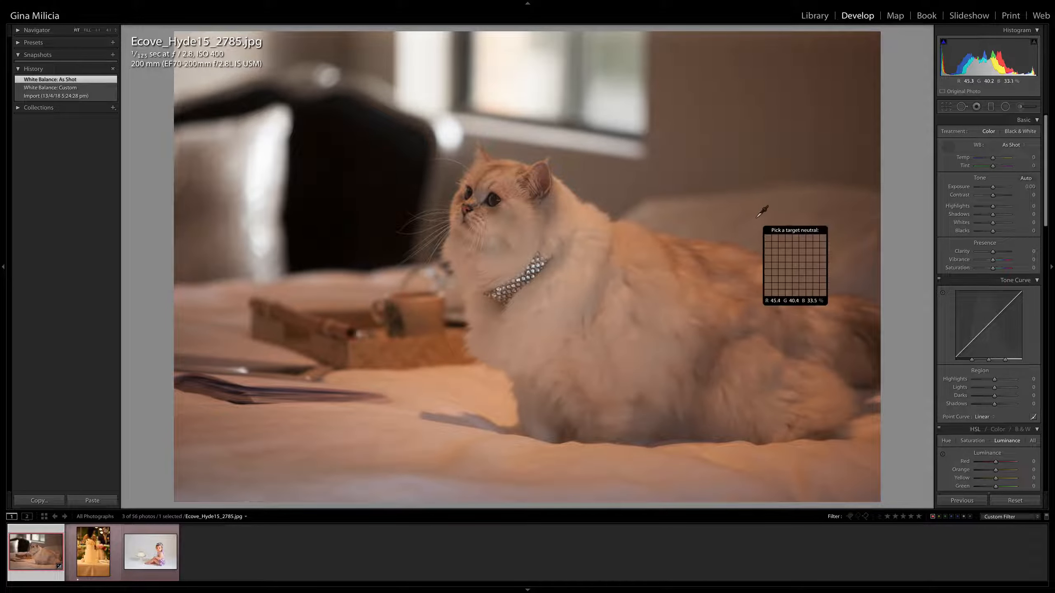
click(764, 218)
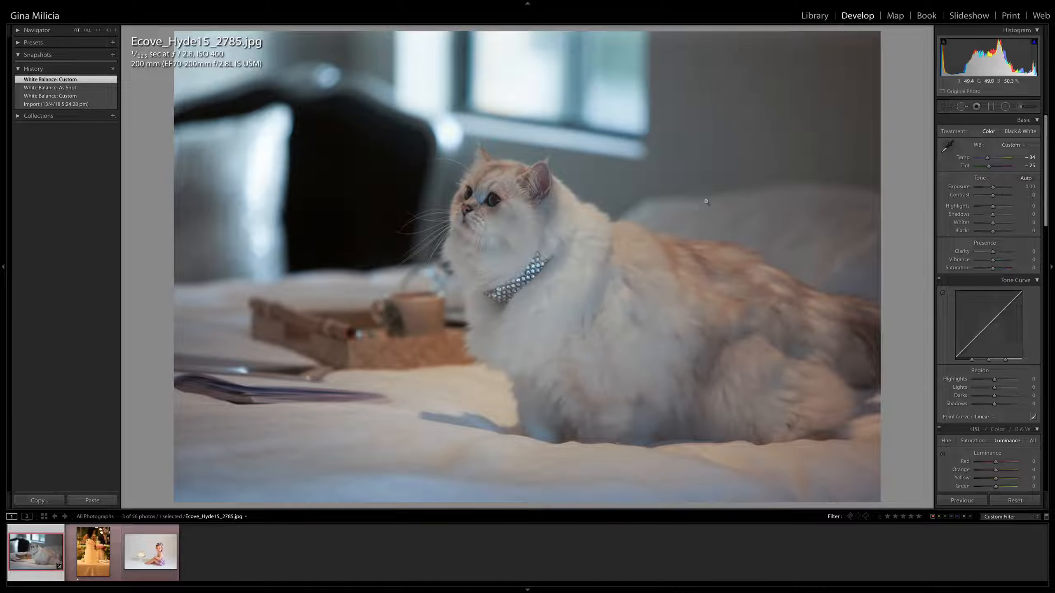
click(1016, 145)
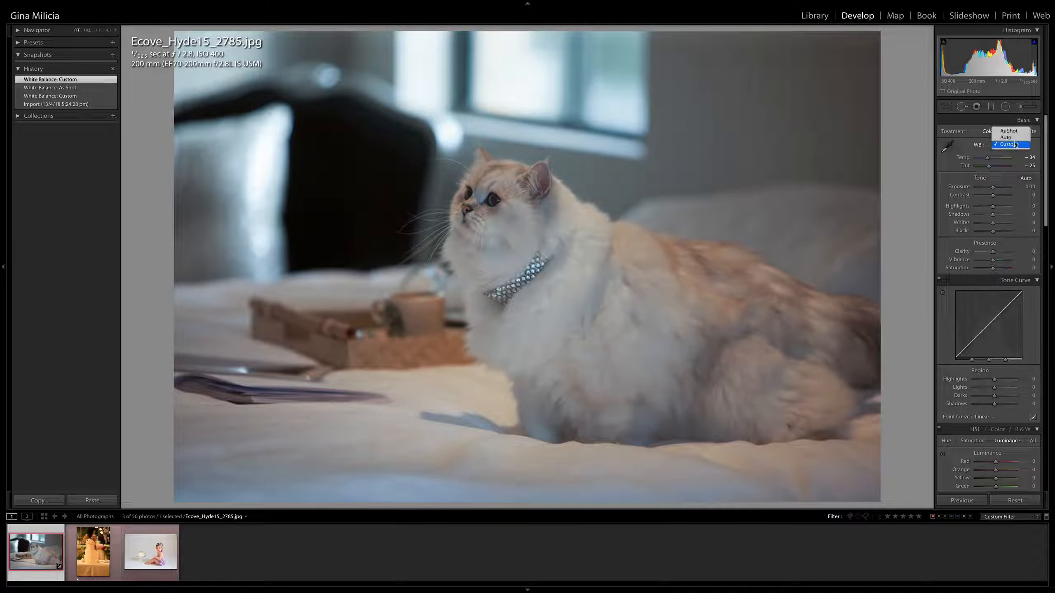
click(1016, 146)
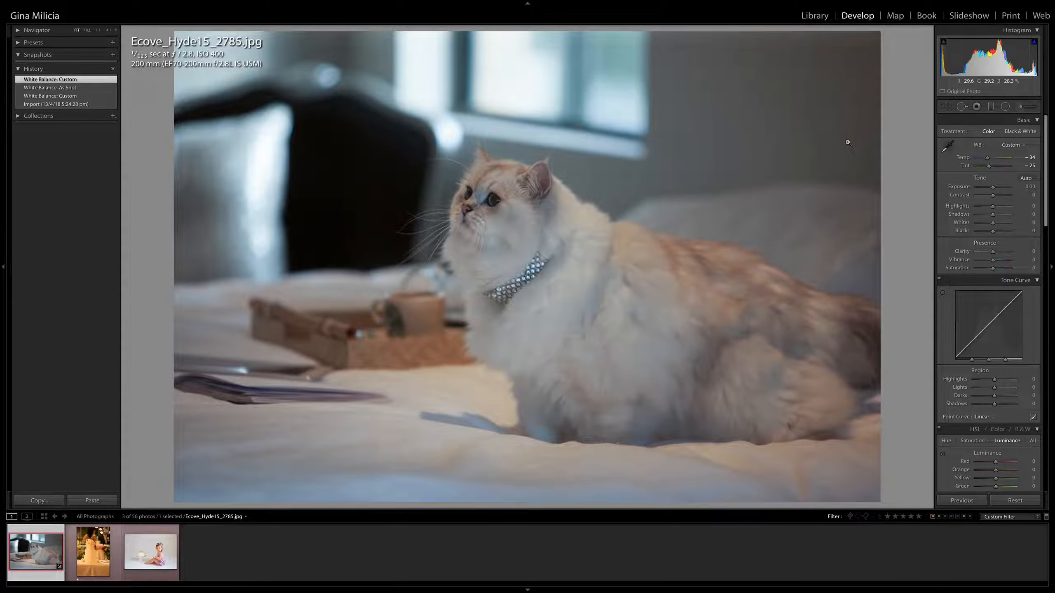
Compare the cat photo before and after the white balance correction.
key(backslash)
key(backslash)
key(backslash)
key(backslash)
key(backslash)
key(backslash)
key(backslash)
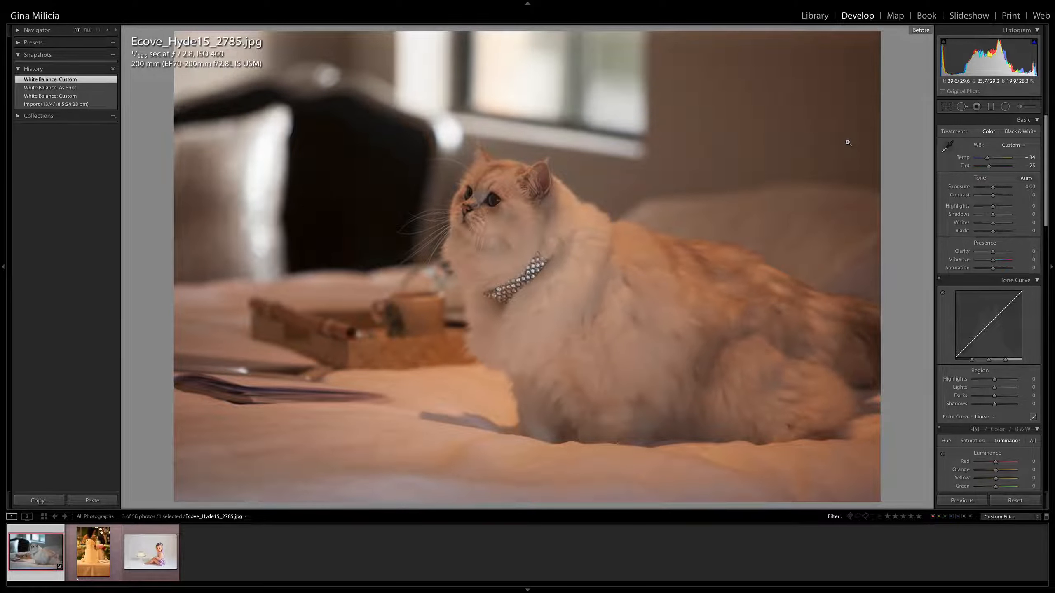
key(backslash)
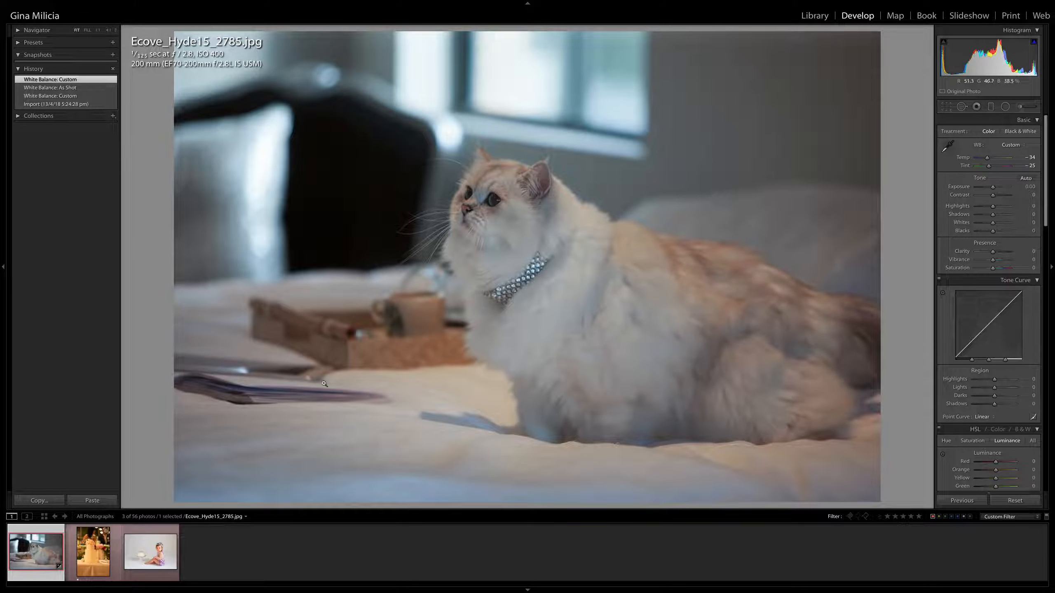
Open the wedding cake photo and set its white balance by sampling the white tablecloth just in front of the cake.
click(116, 537)
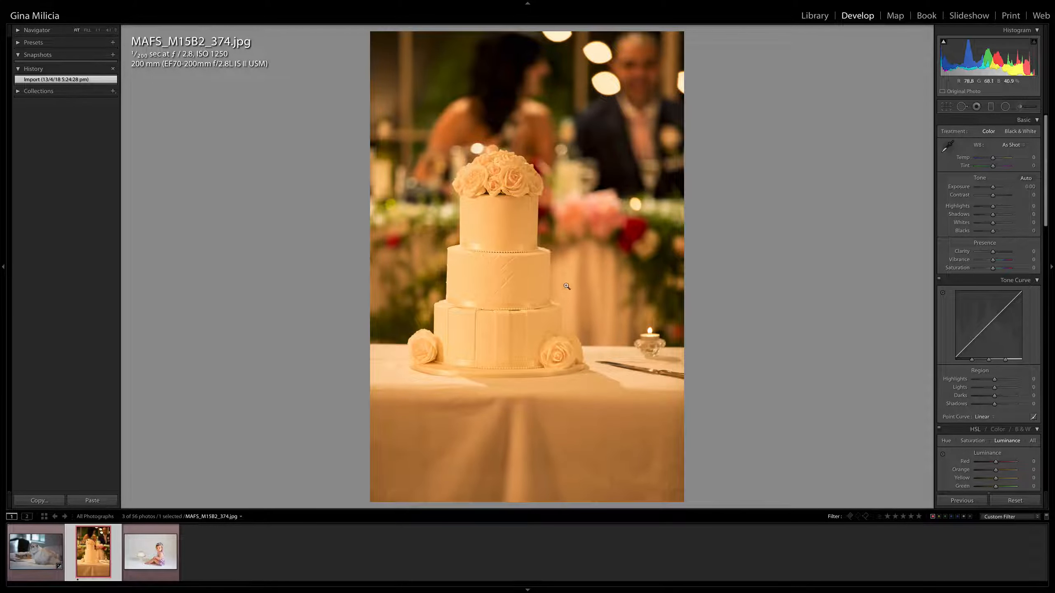
click(948, 146)
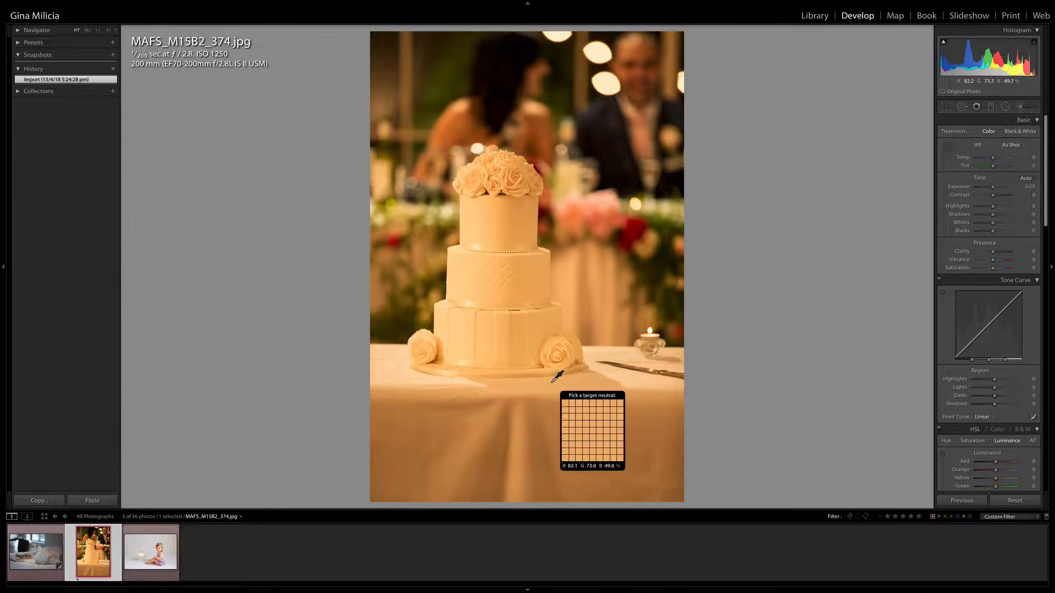
click(585, 383)
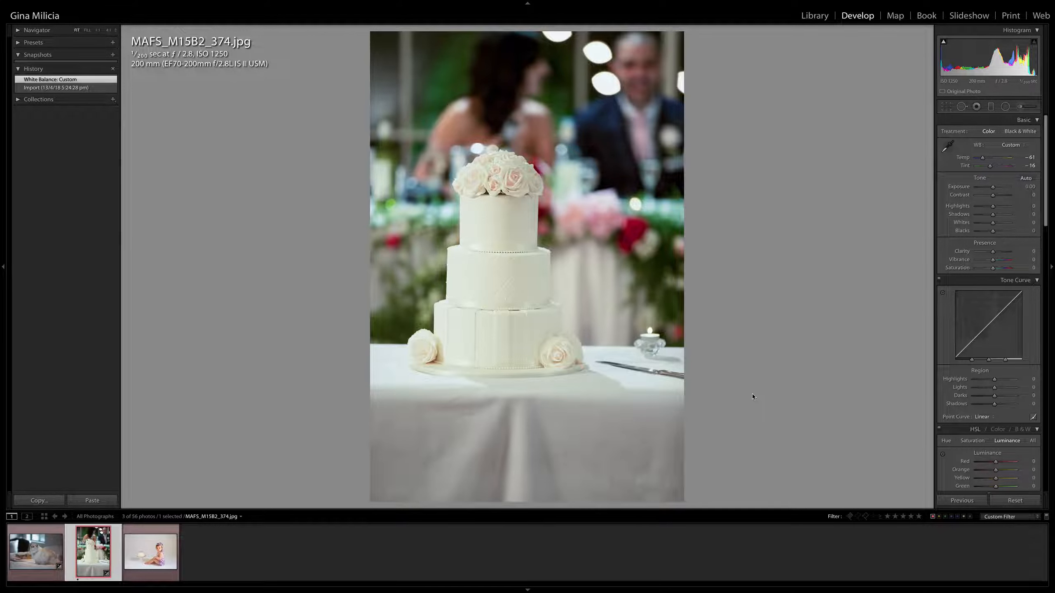
Compare the wedding cake photo before and after the white balance correction.
key(backslash)
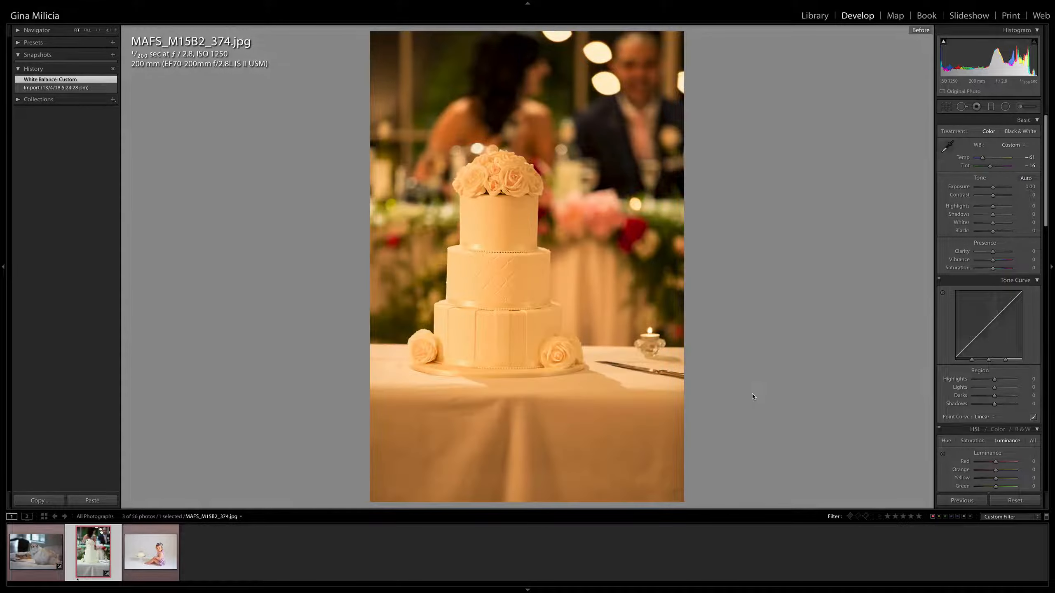
key(backslash)
key(backslash)
key(backslash)
key(backslash)
key(backslash)
key(backslash)
key(backslash)
key(backslash)
key(backslash)
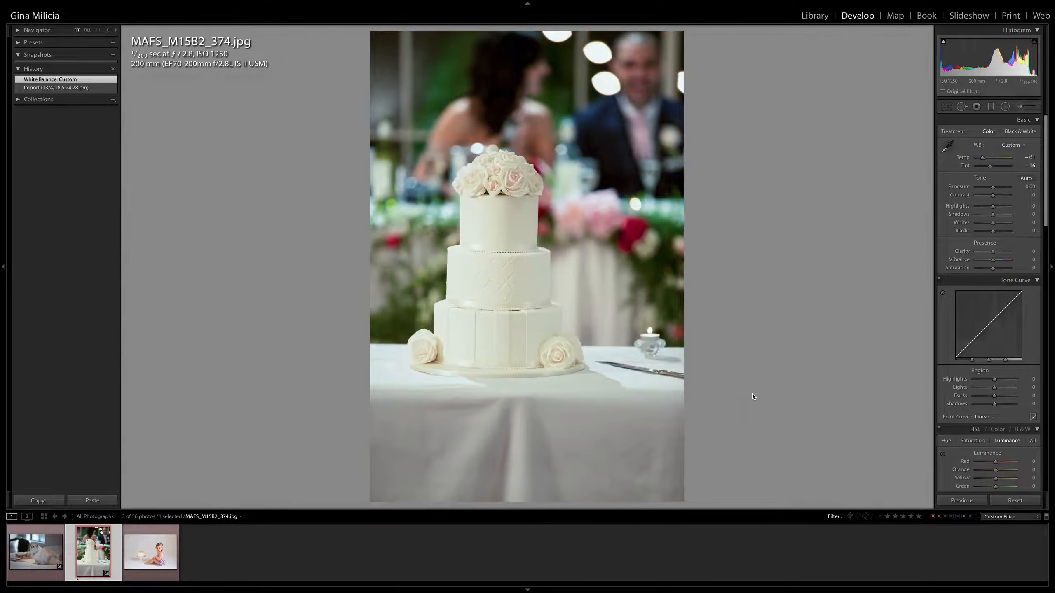
key(backslash)
key(backslash)
Review the baby, cat and wedding cake photos one after another.
click(160, 533)
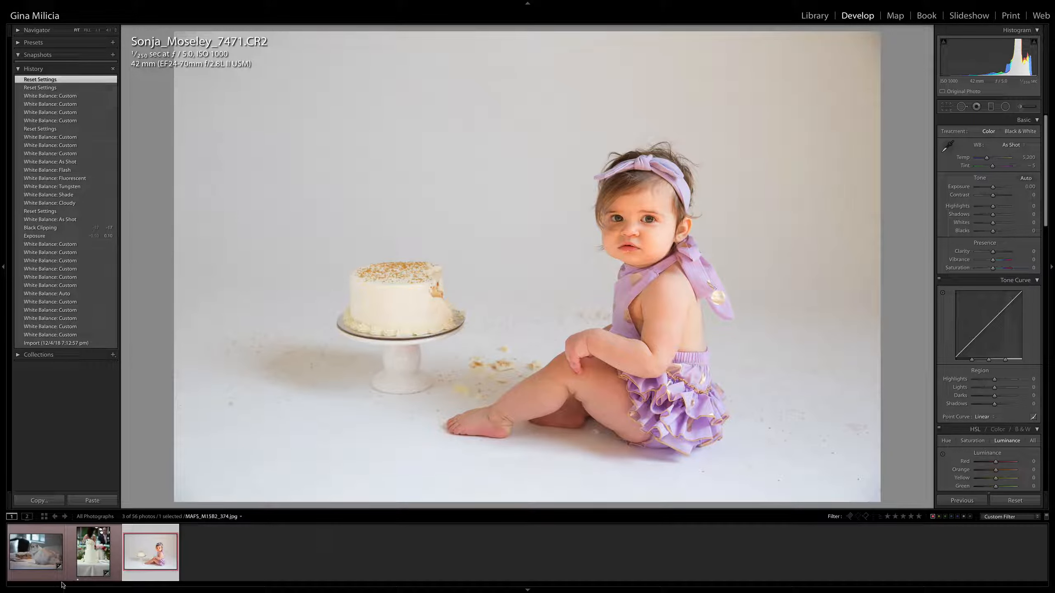
click(46, 557)
click(94, 568)
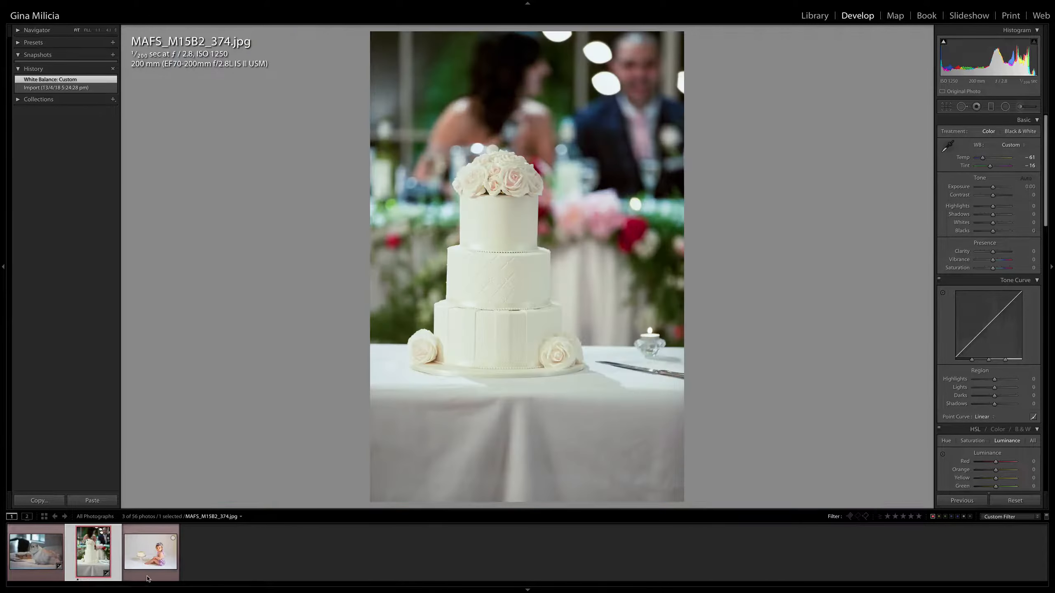
Open the baby photo and set its white balance by sampling the white floor in the foreground below the cake stand.
click(149, 571)
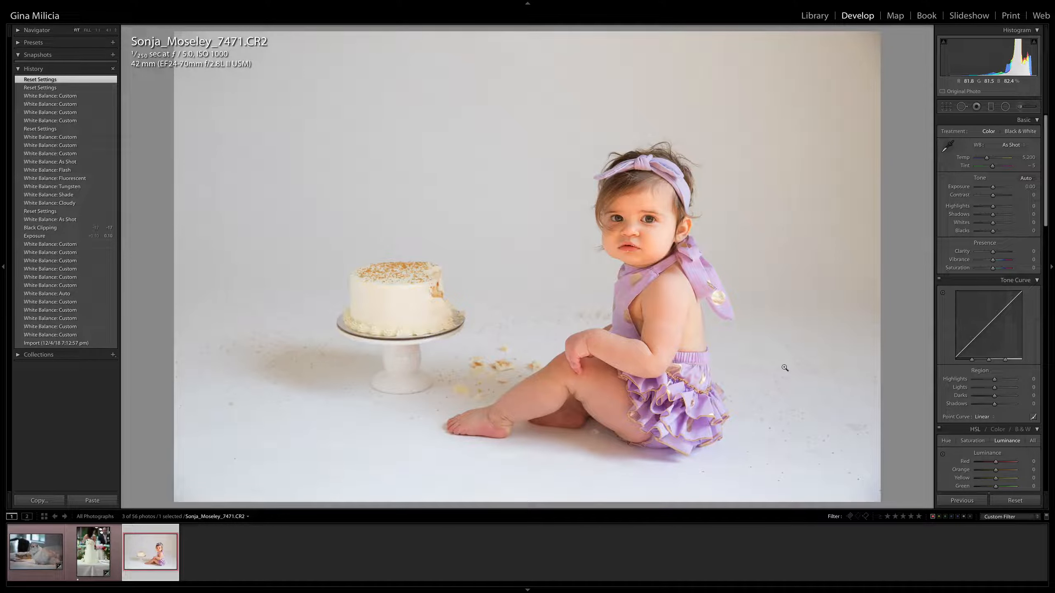
click(949, 147)
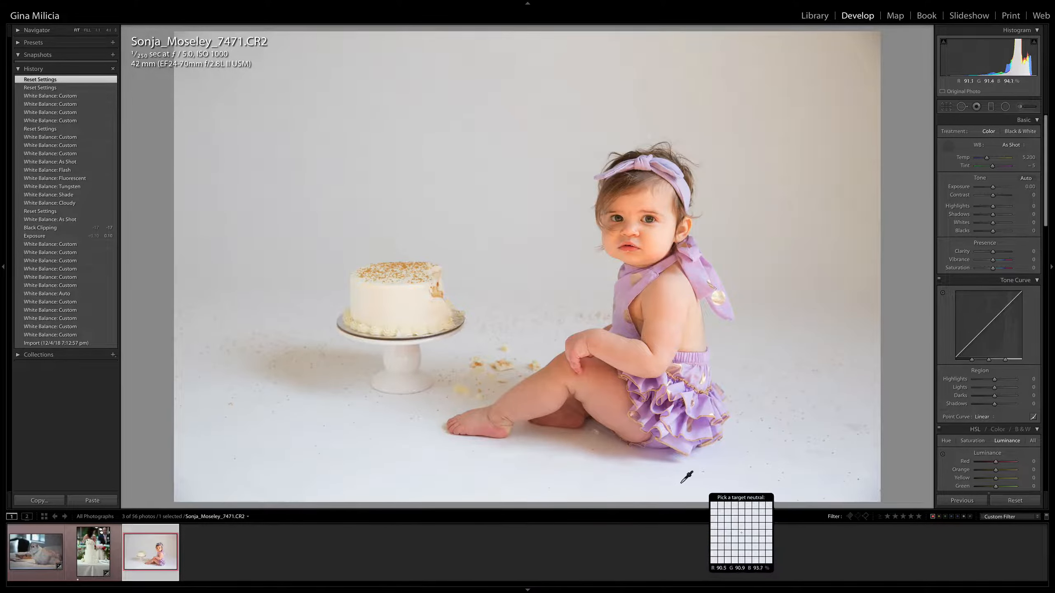
click(415, 489)
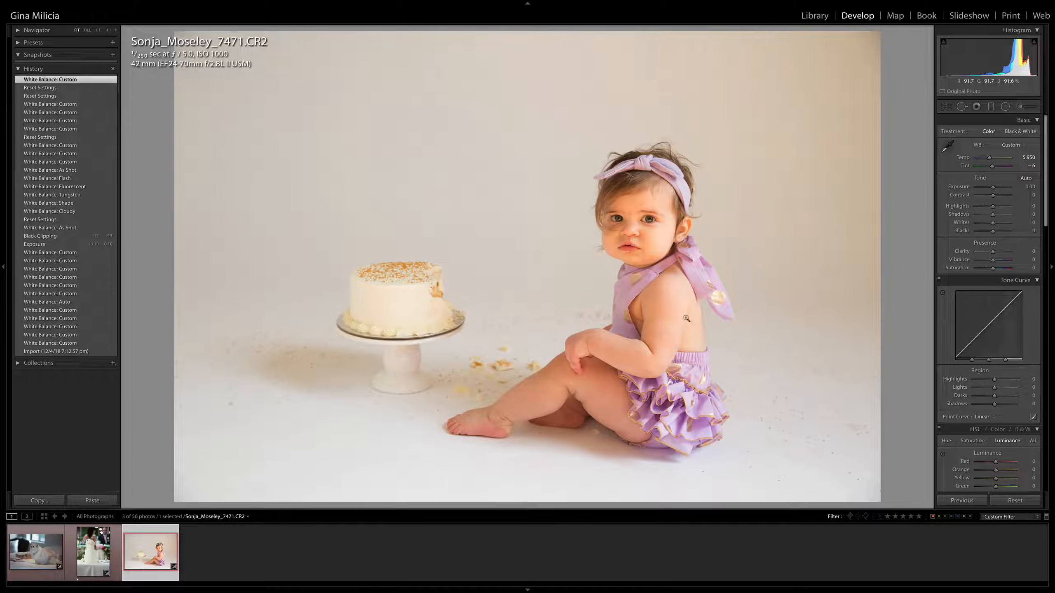
Try the Auto white balance on the baby photo and resample the neutral from the base of the white cake stand.
click(1011, 144)
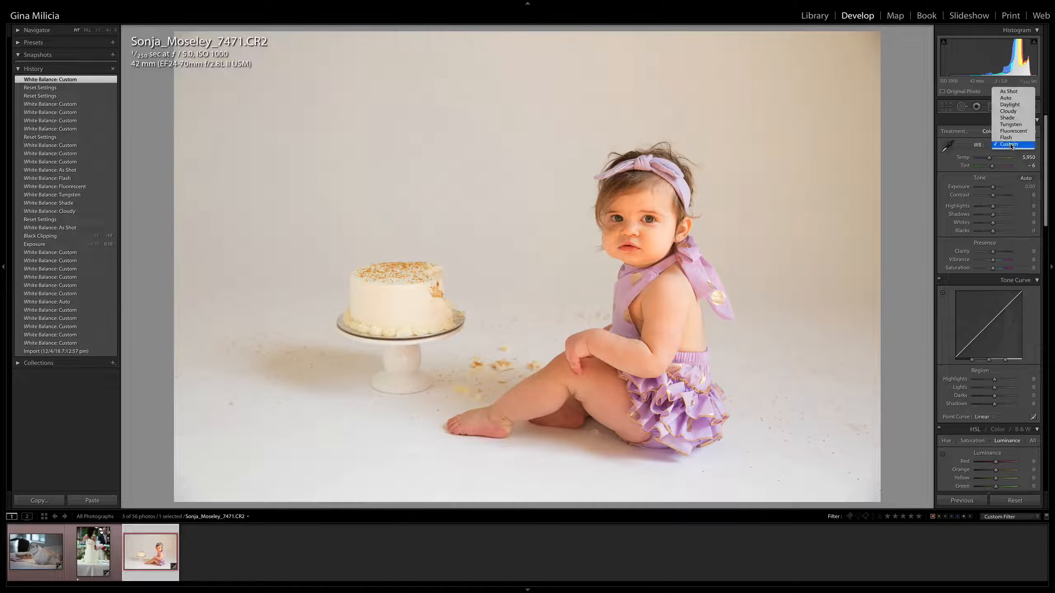
click(1008, 99)
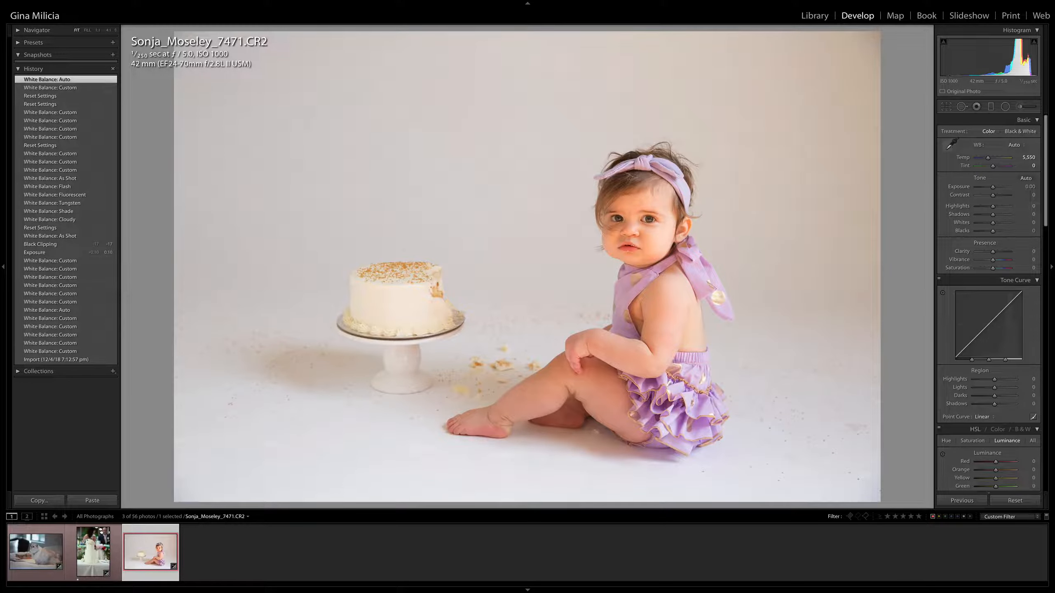
click(950, 144)
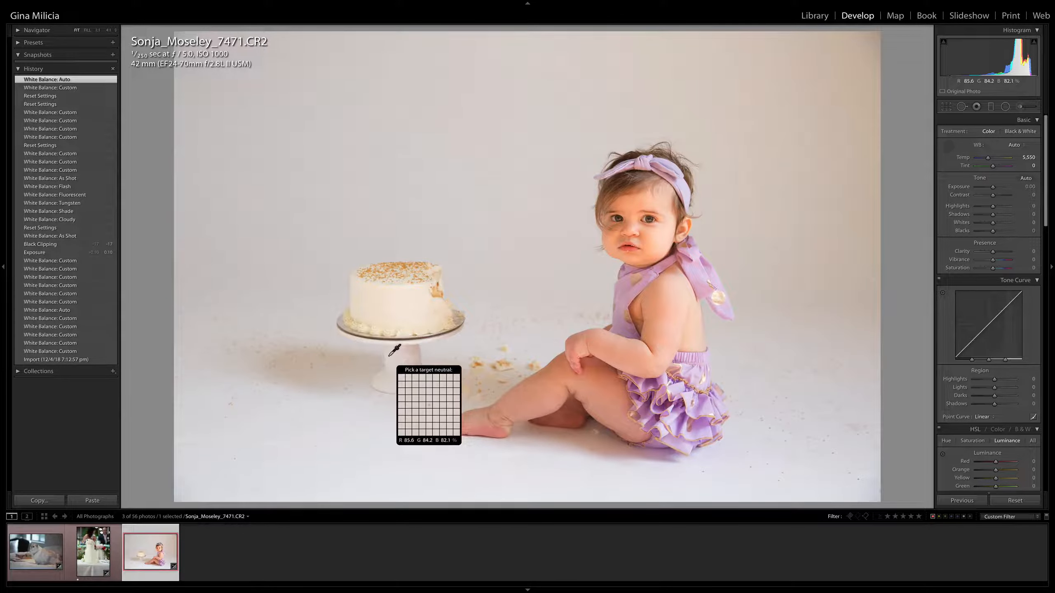
click(387, 382)
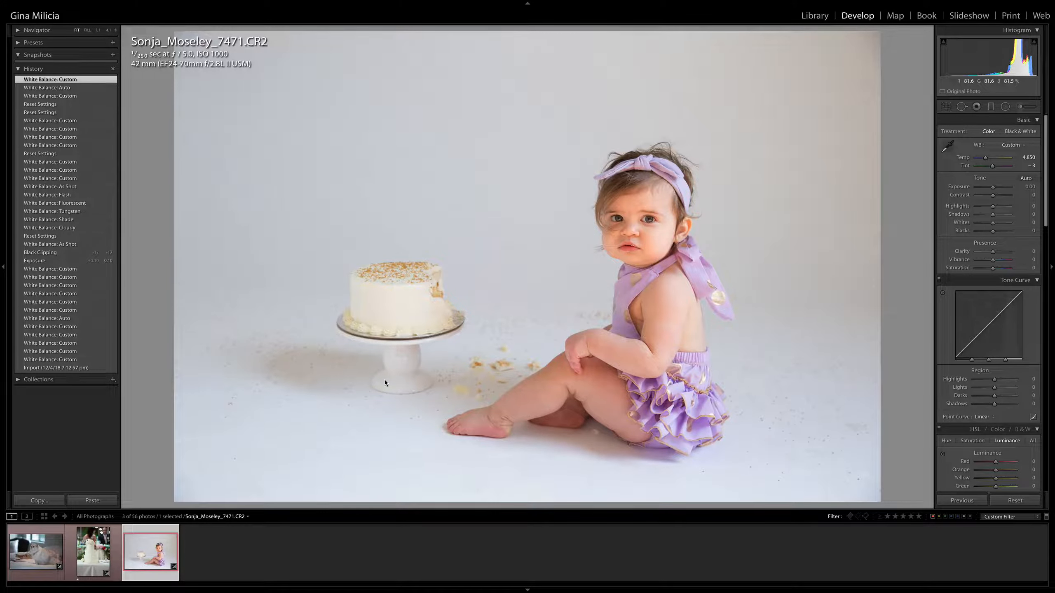
Compare the baby photo with its original and resample the white balance from the shadowed floor beside the cake stand.
key(backslash)
key(backslash)
click(948, 147)
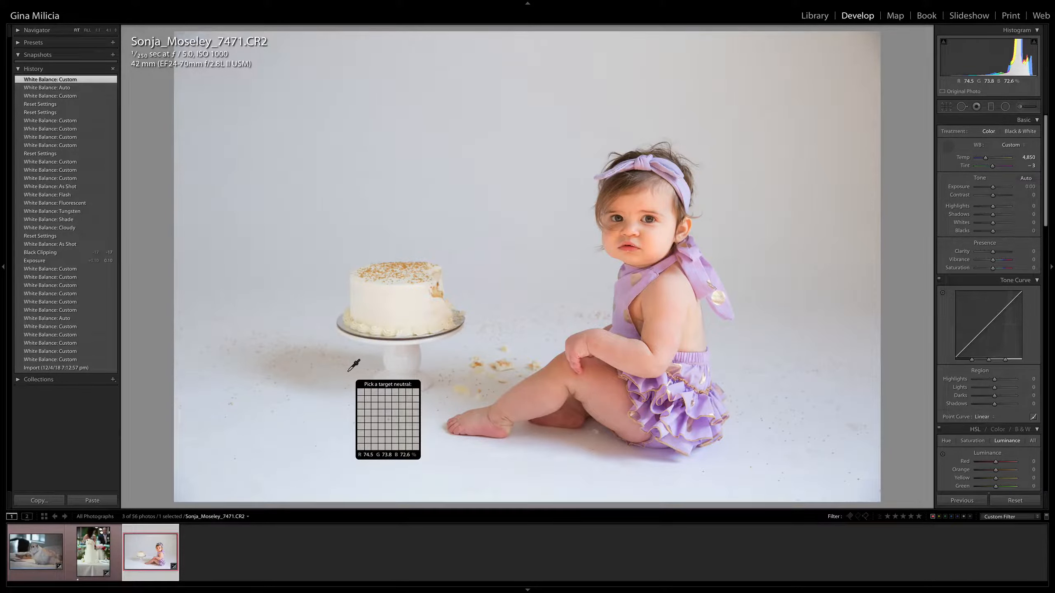
click(349, 372)
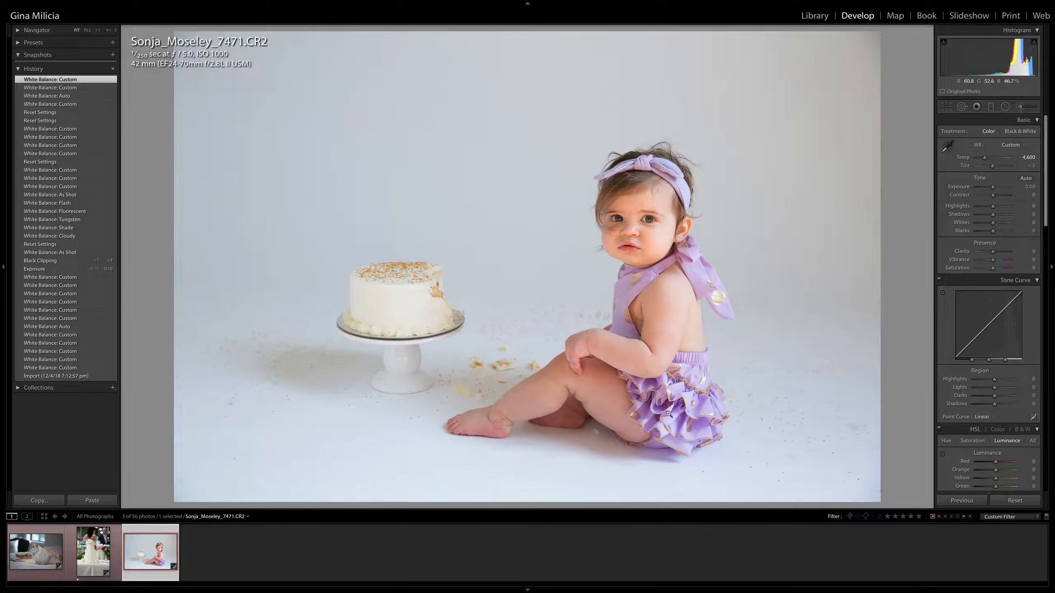
Set the baby photo's white balance by sampling the white of the baby's eye.
click(647, 219)
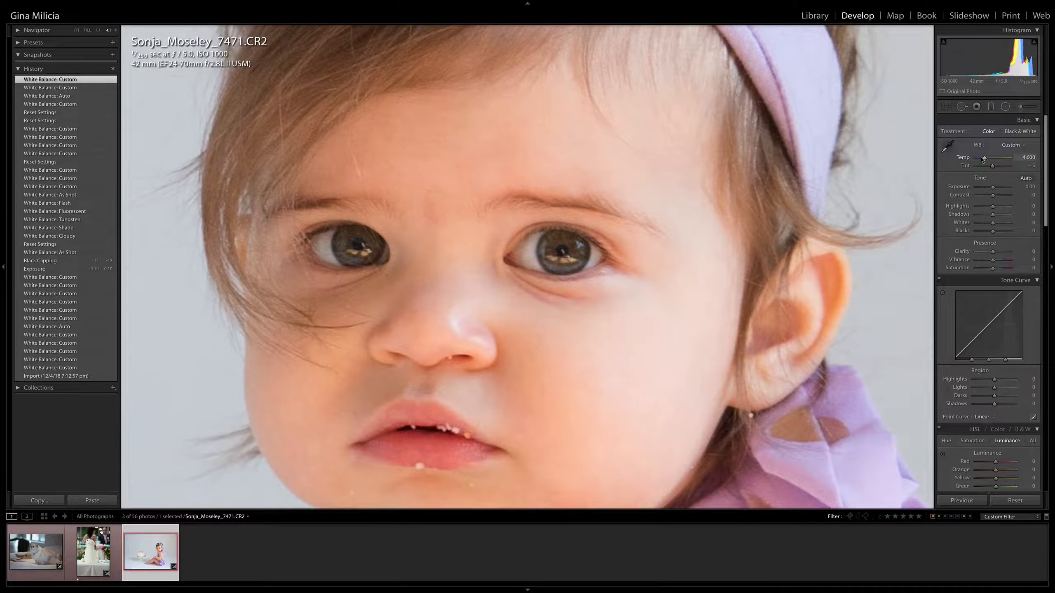
click(947, 147)
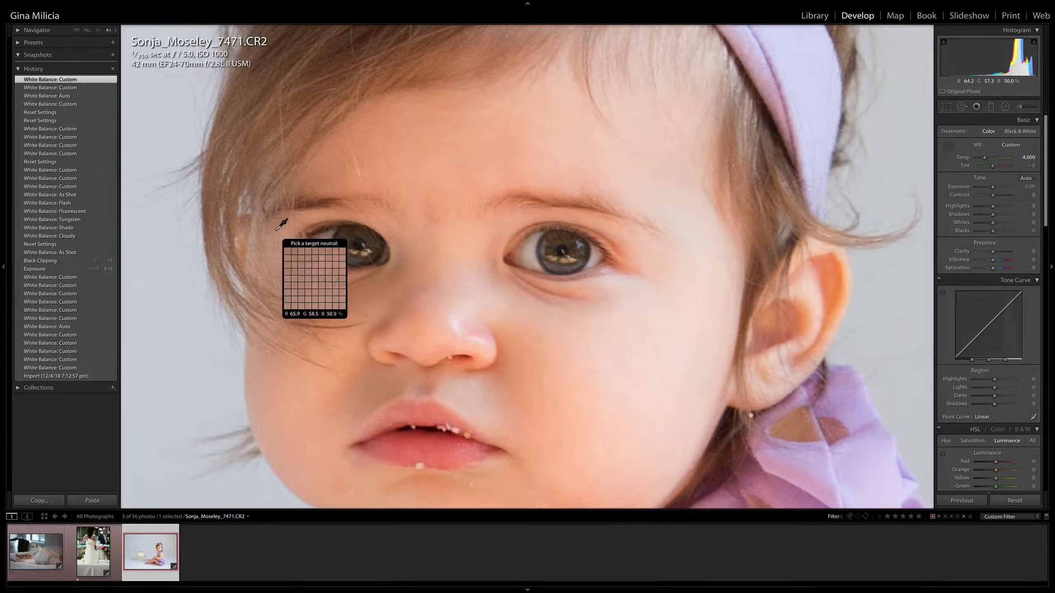
click(529, 254)
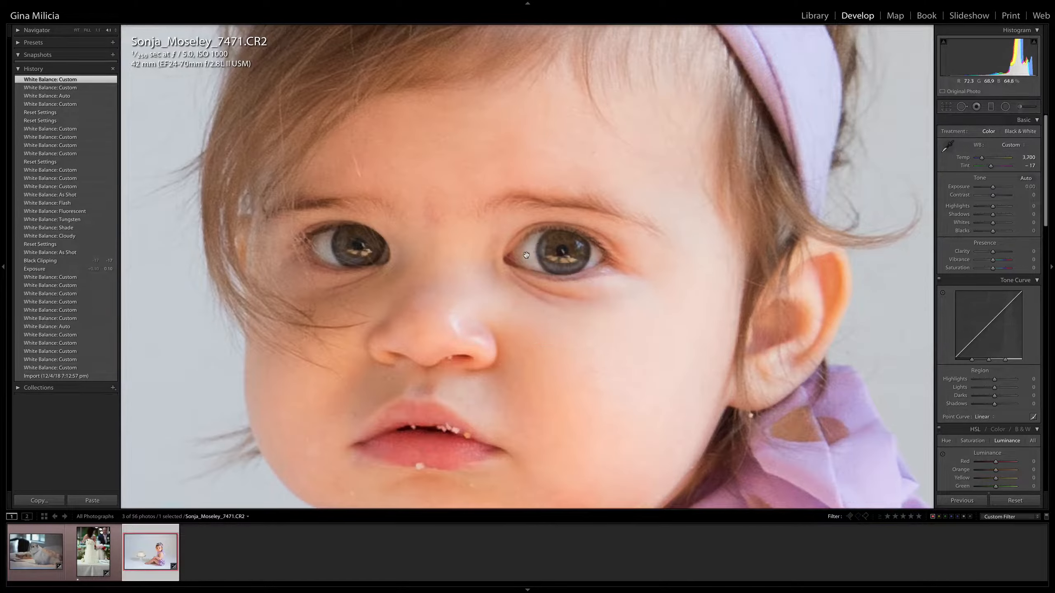
click(550, 221)
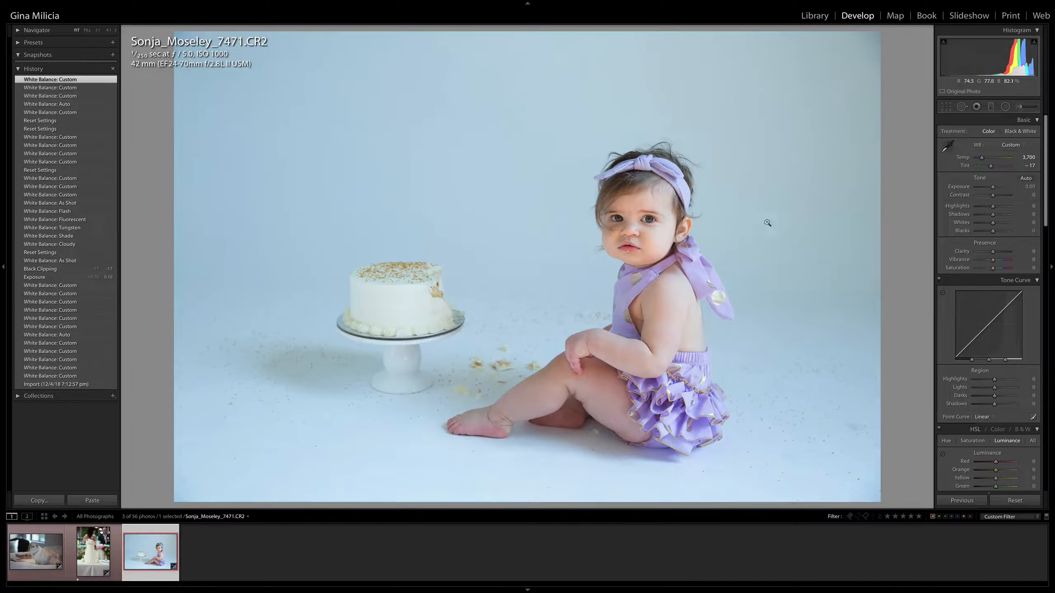
Set the baby photo's Exposure to +0.50 and Blacks to -38.
drag(994, 188, 996, 188)
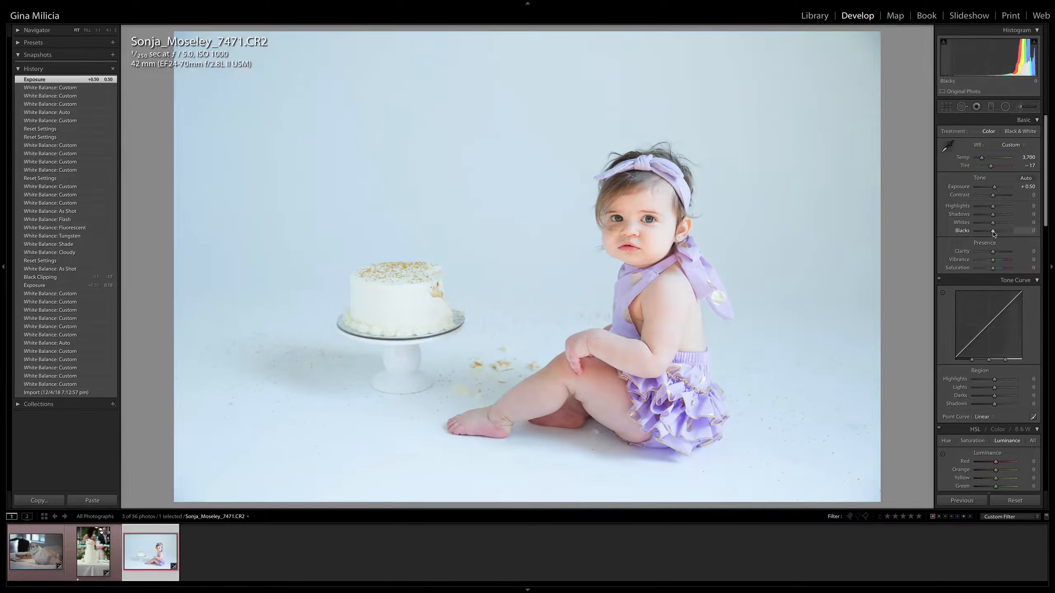
drag(993, 231, 986, 231)
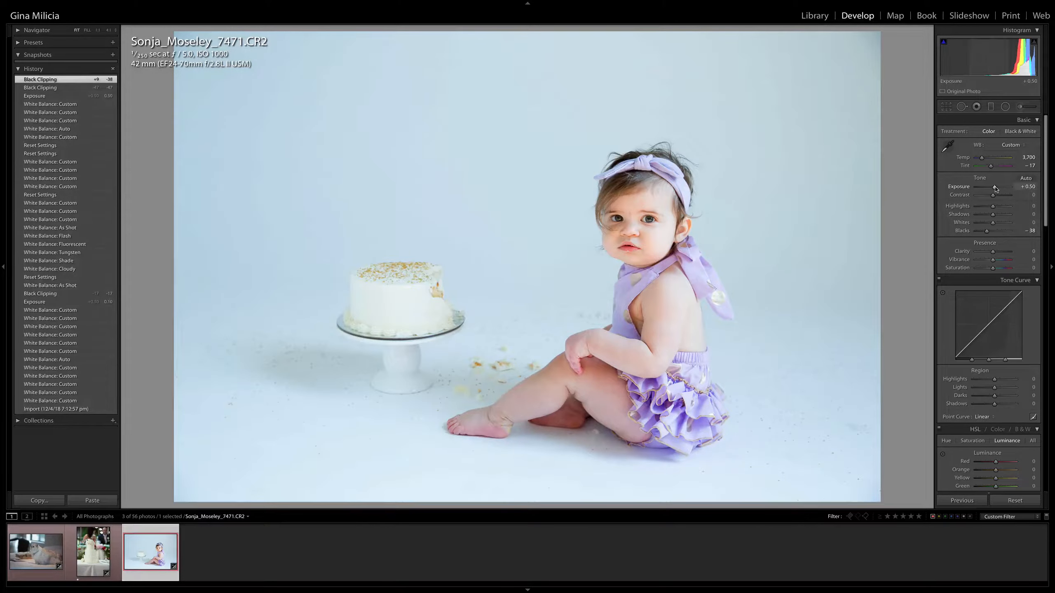
Raise the baby photo's Exposure to +0.60, inspecting the side and top of the white cake up close between adjustments.
drag(996, 188, 995, 189)
click(402, 316)
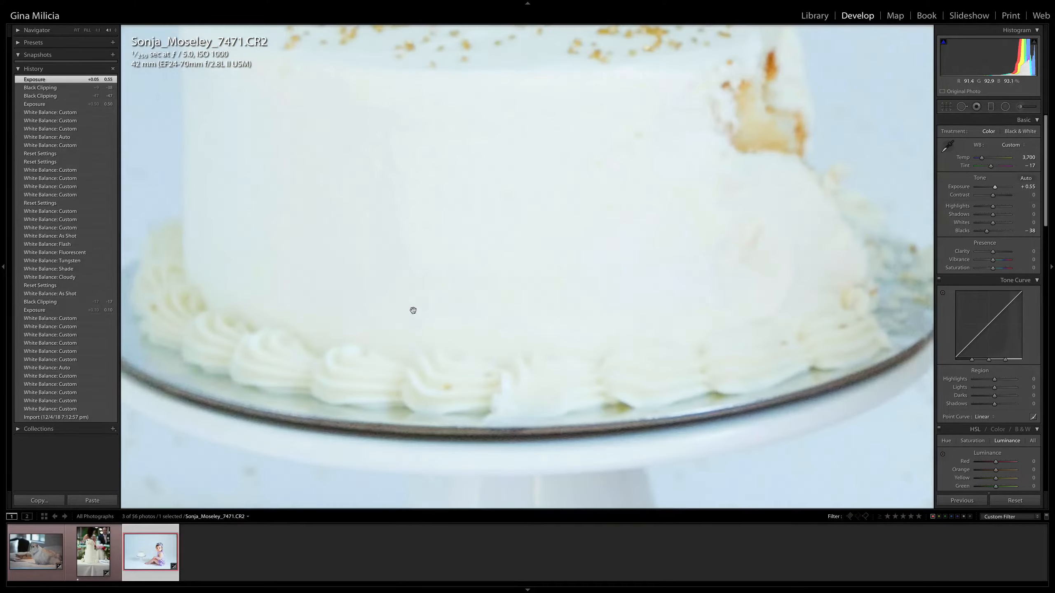
drag(452, 297, 539, 318)
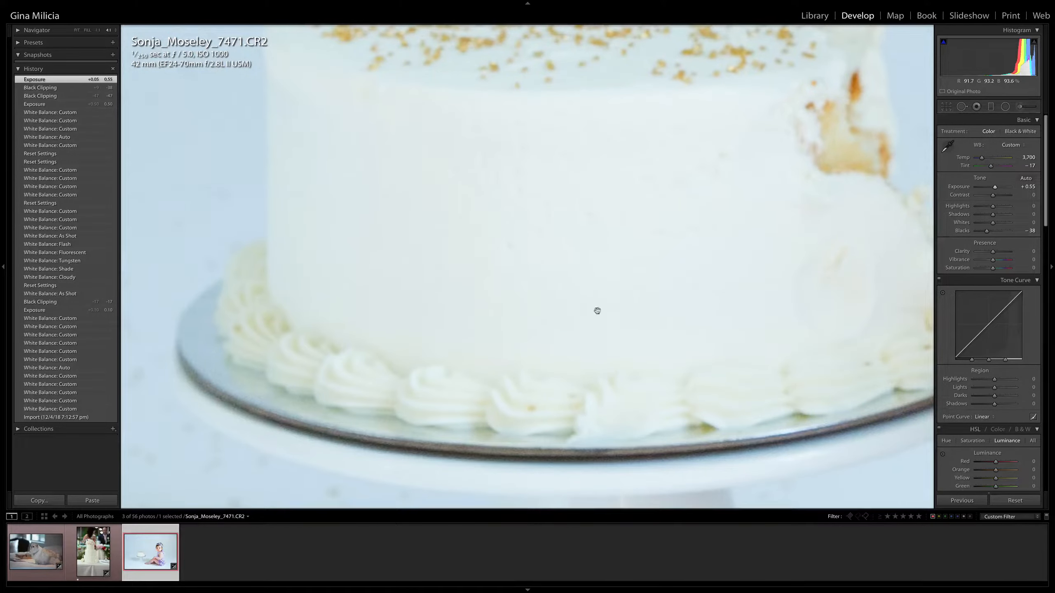
drag(641, 134, 584, 229)
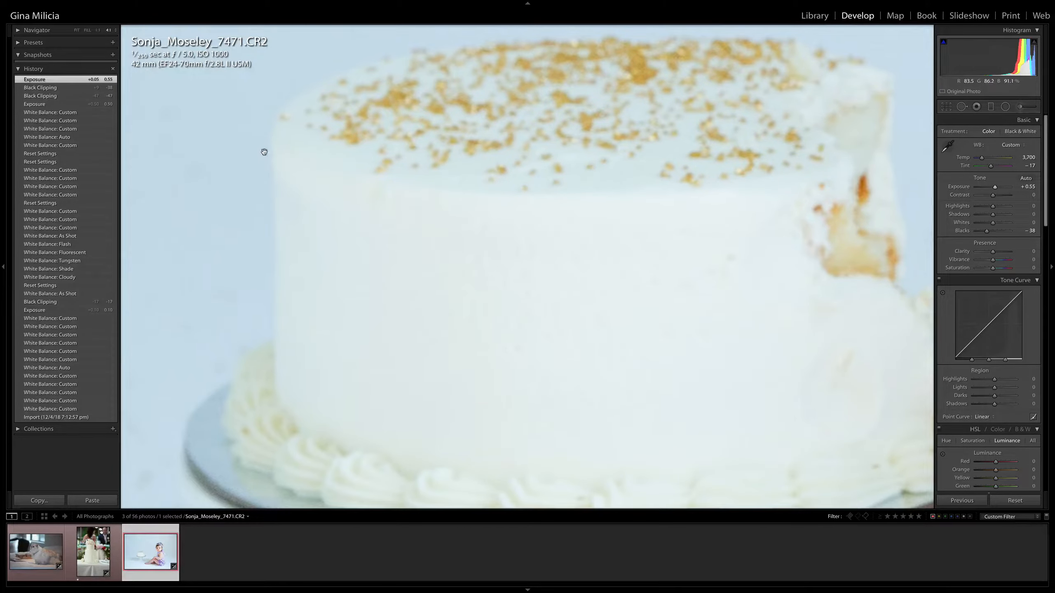
click(333, 277)
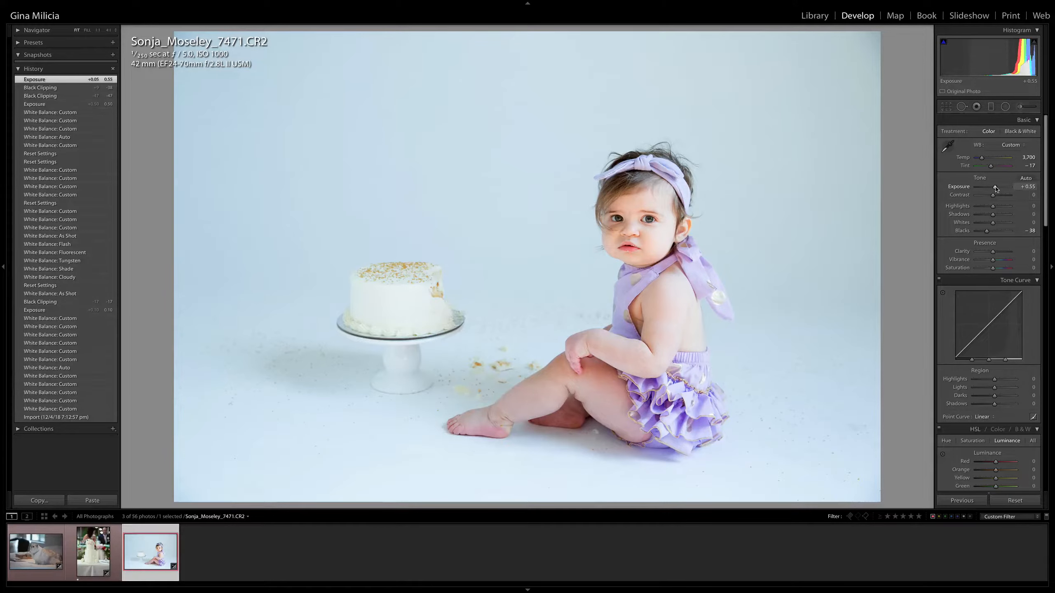
drag(996, 189, 996, 189)
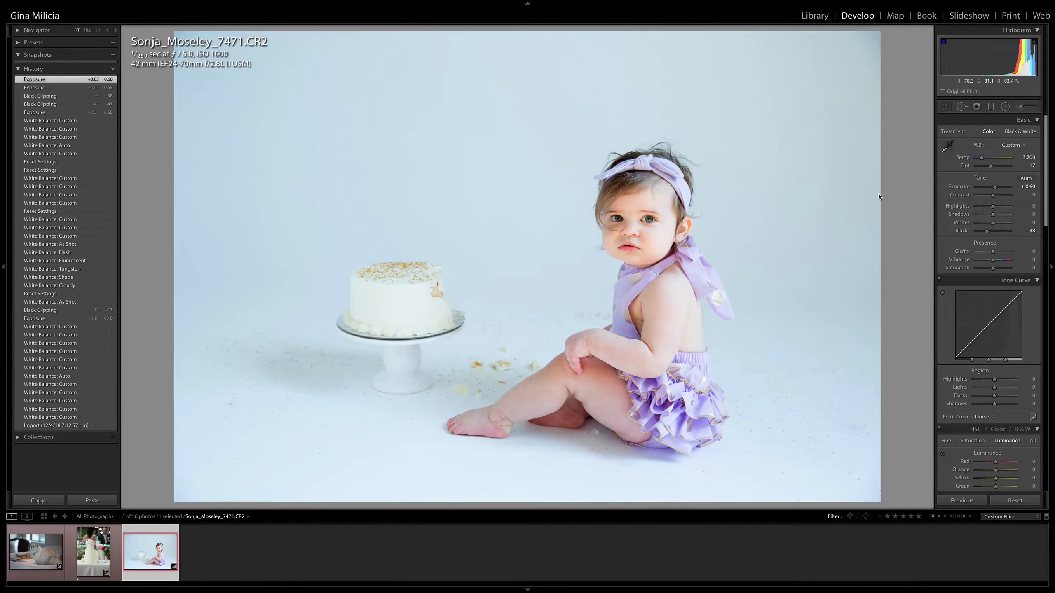
Compare the edited baby photo with its original, including resetting all settings and restoring the +0.60 Exposure state from the history.
key(backslash)
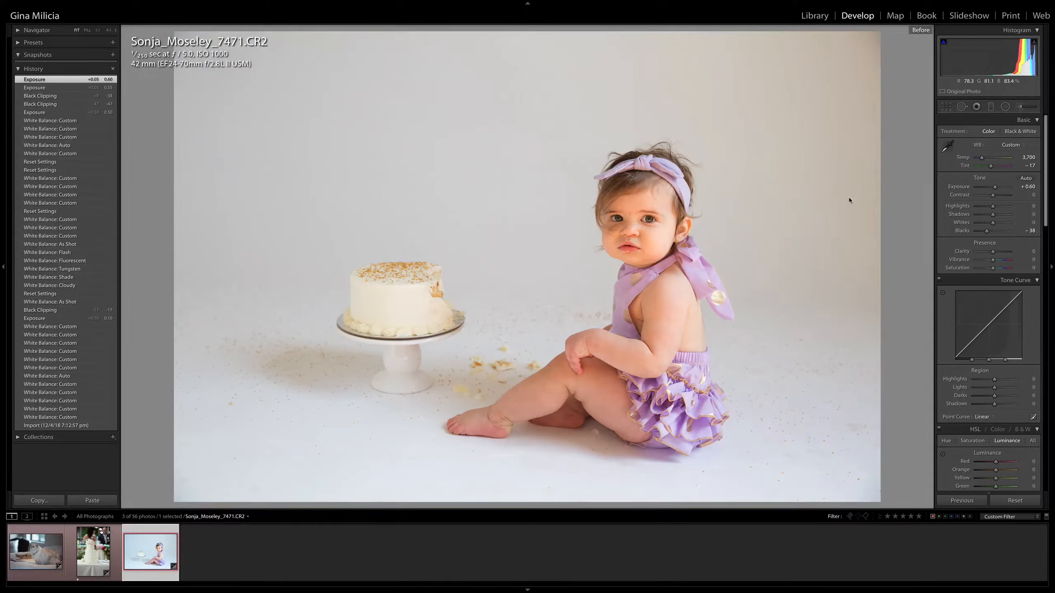
key(backslash)
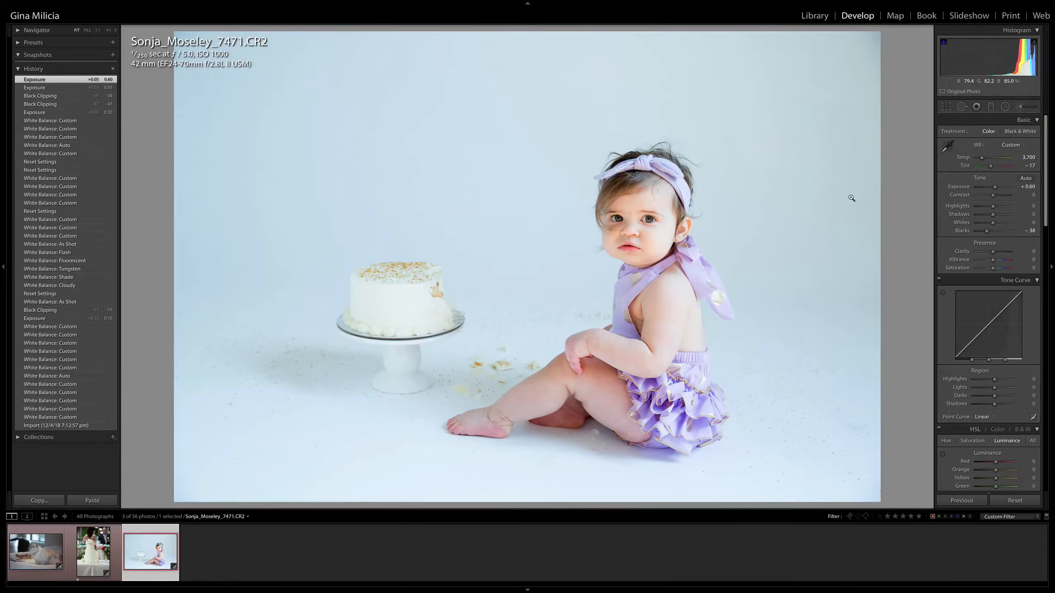
click(1015, 501)
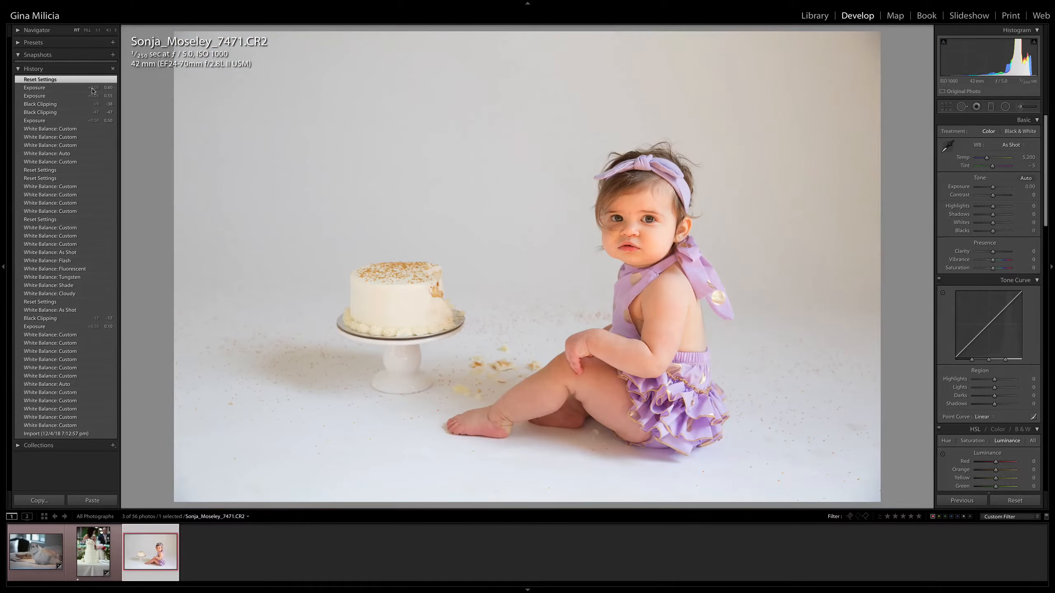
click(57, 89)
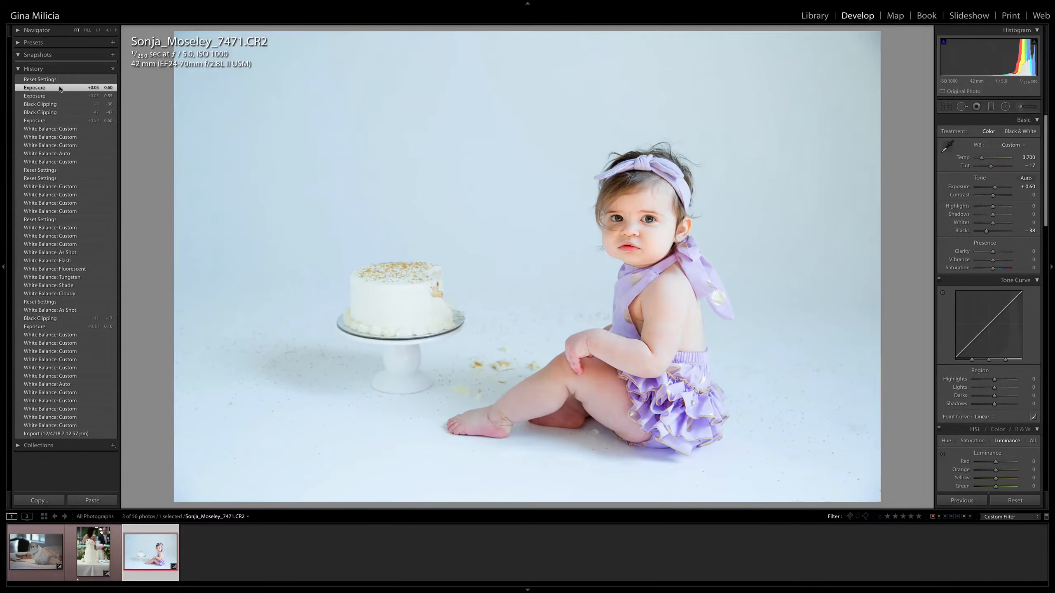